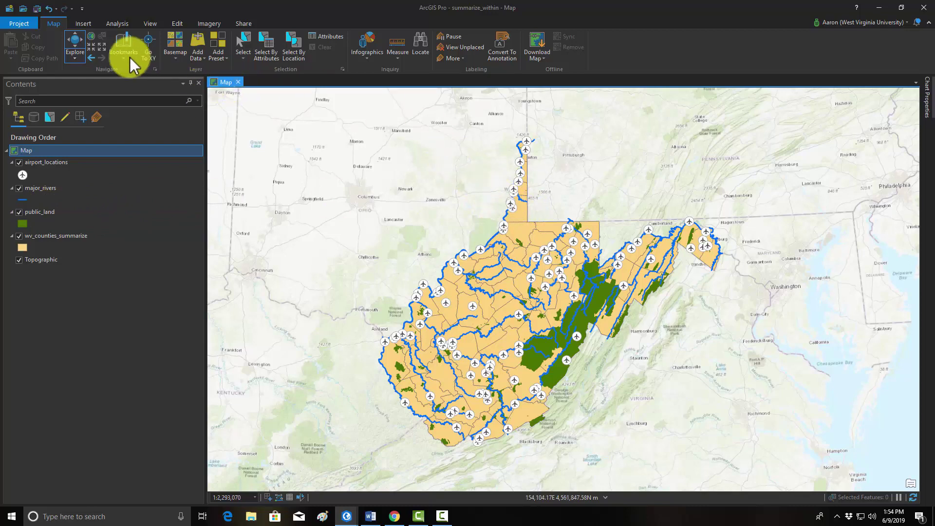
- Find the Summarize Within tool under Analysis Tools > Statistics, via a 'summarize' search, and open it
click(118, 24)
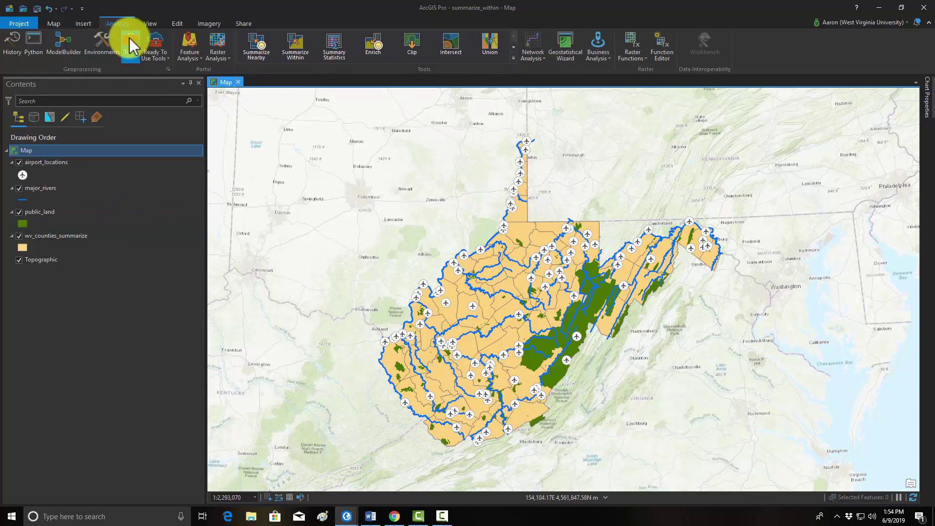
click(130, 41)
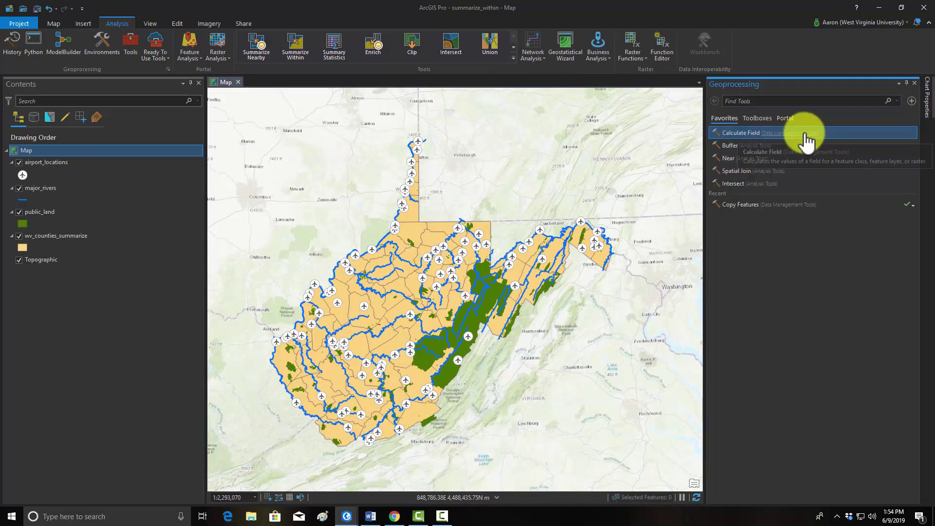
click(756, 118)
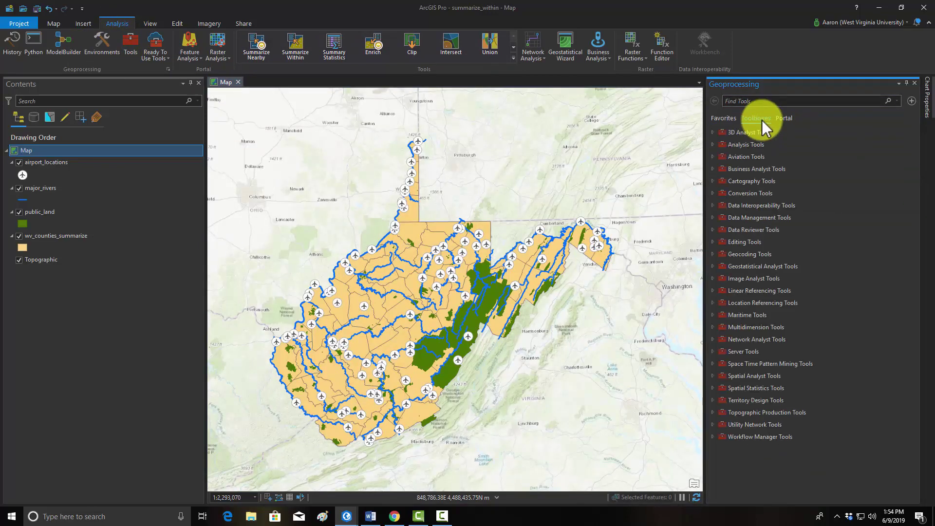
click(713, 144)
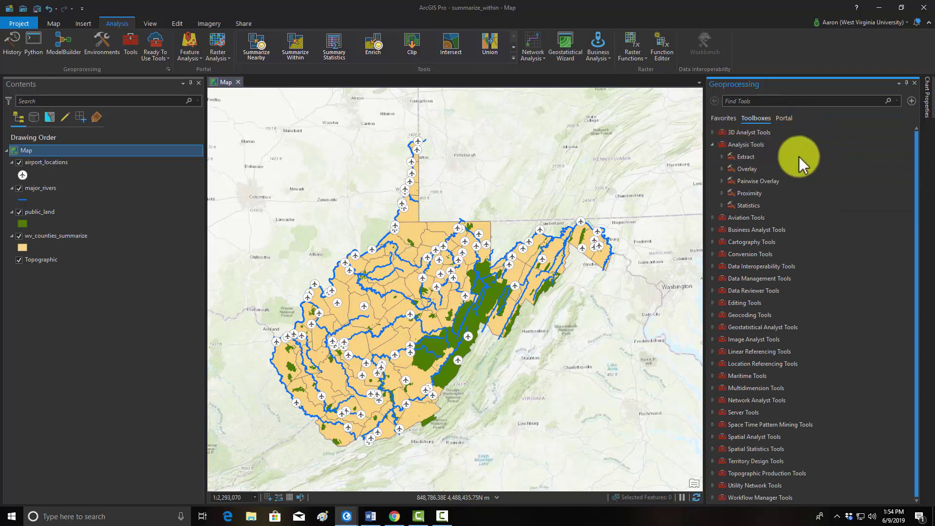
click(723, 206)
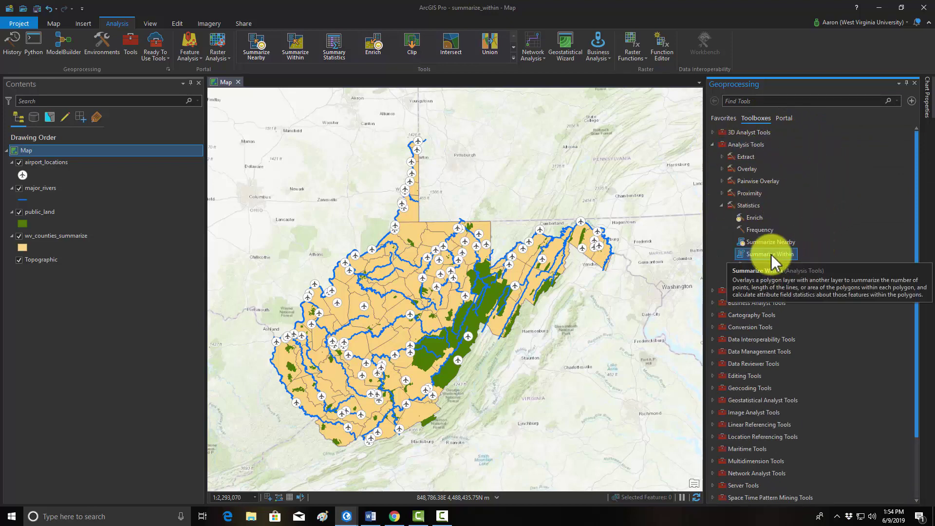
click(754, 100)
text(sum)
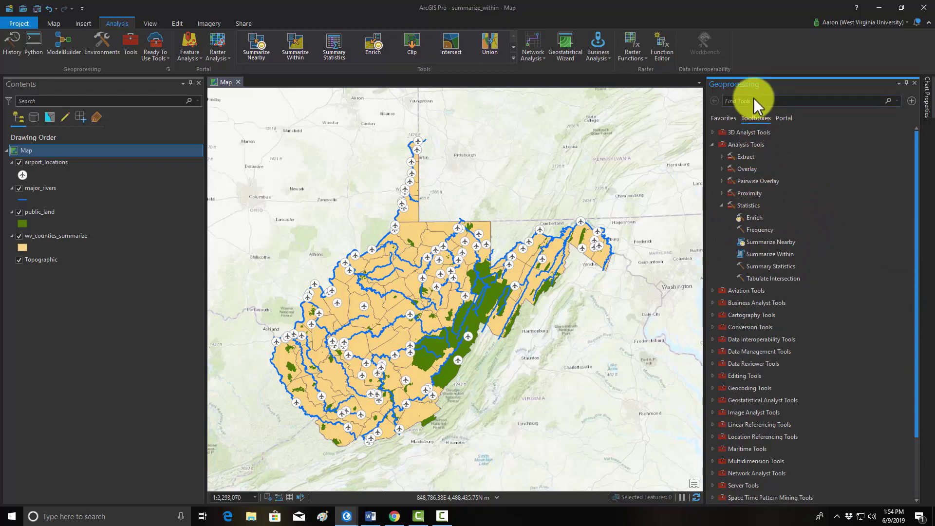
text(marize witin)
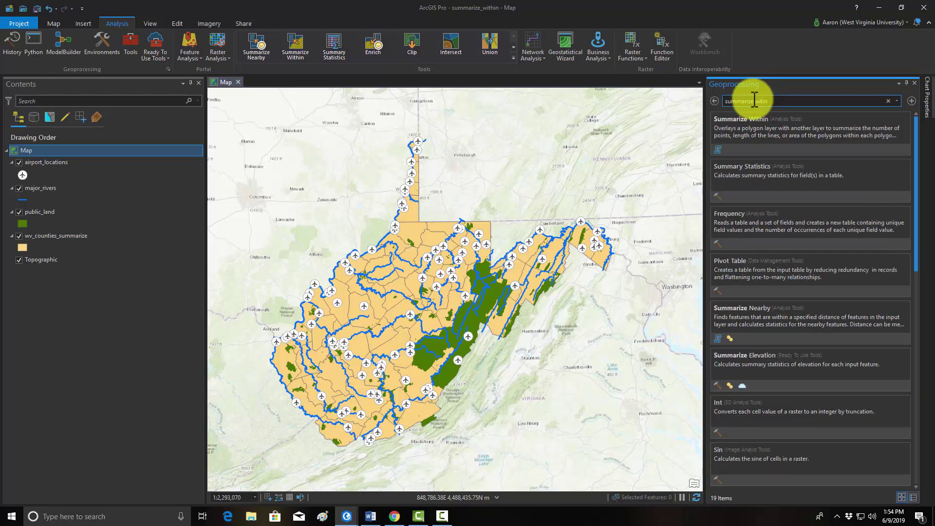
click(753, 122)
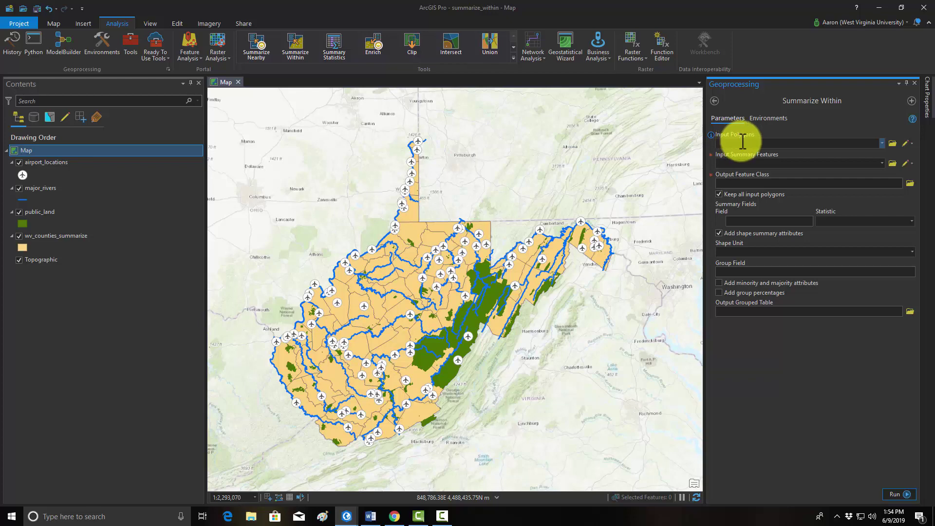
- Use wv_counties_summarize as the input polygons and airport_locations as the summary features
click(882, 143)
click(768, 166)
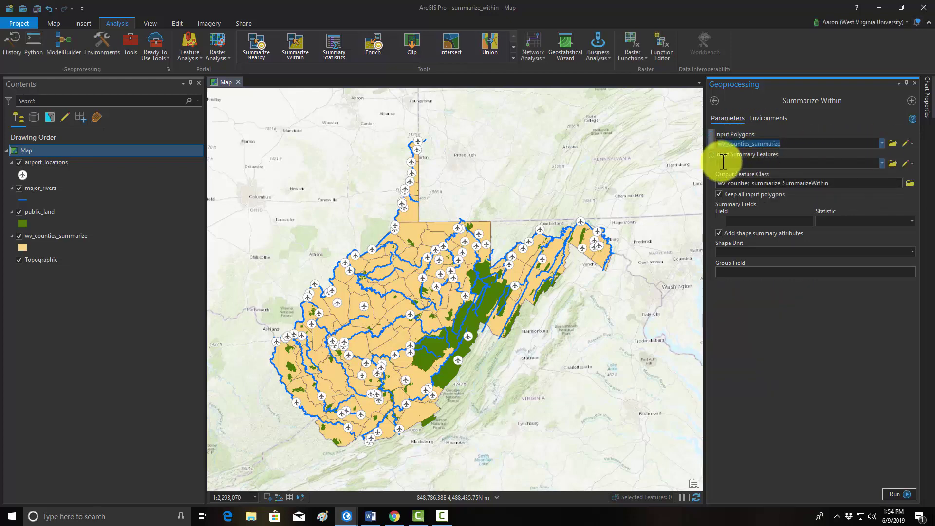
click(882, 164)
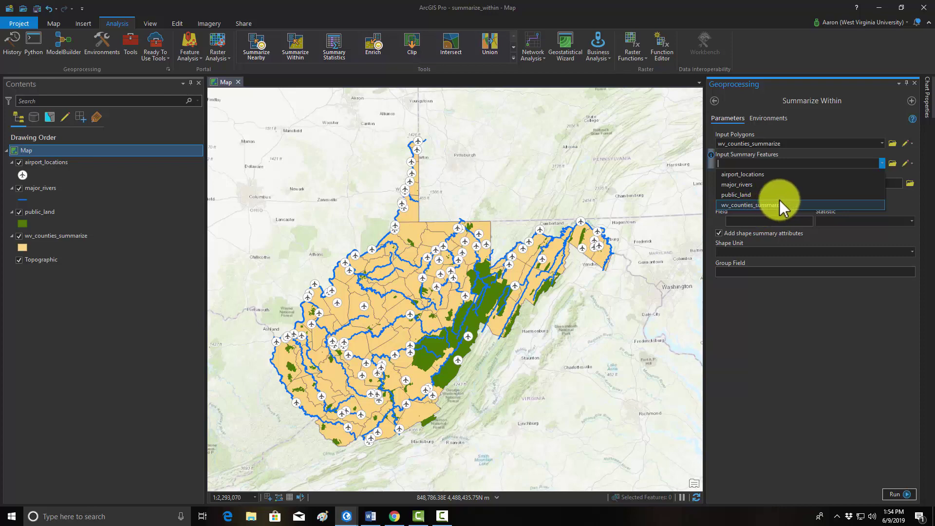
click(740, 174)
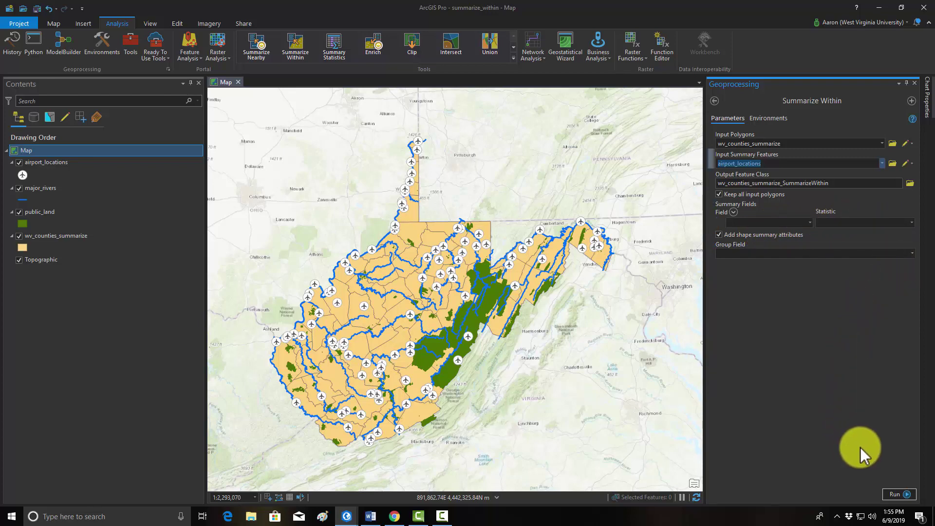
- Run the airport summary and check each county's Count of Points in the result's attribute table
click(894, 495)
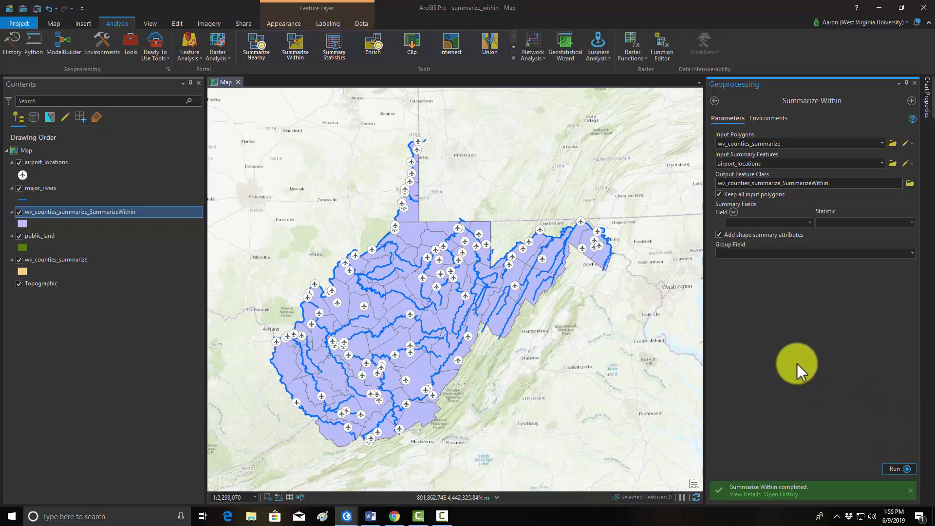
click(54, 220)
right_click(54, 219)
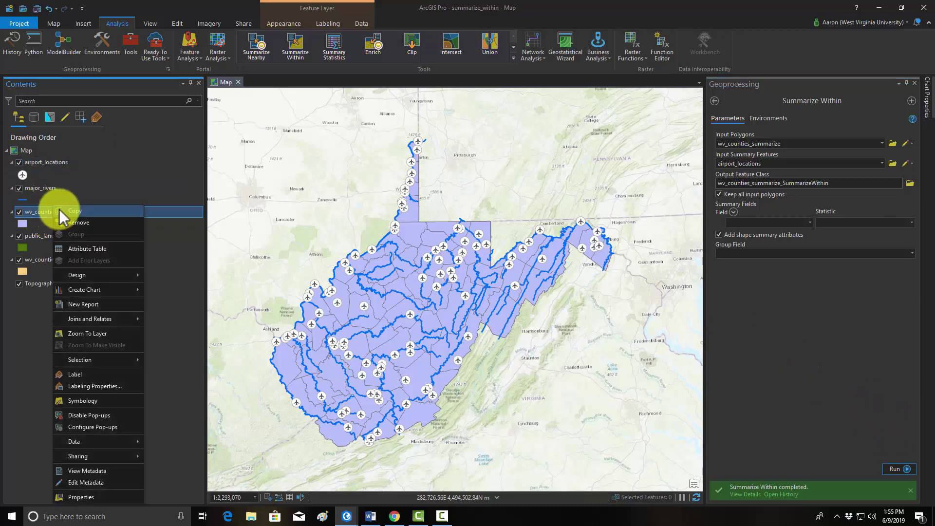
click(105, 249)
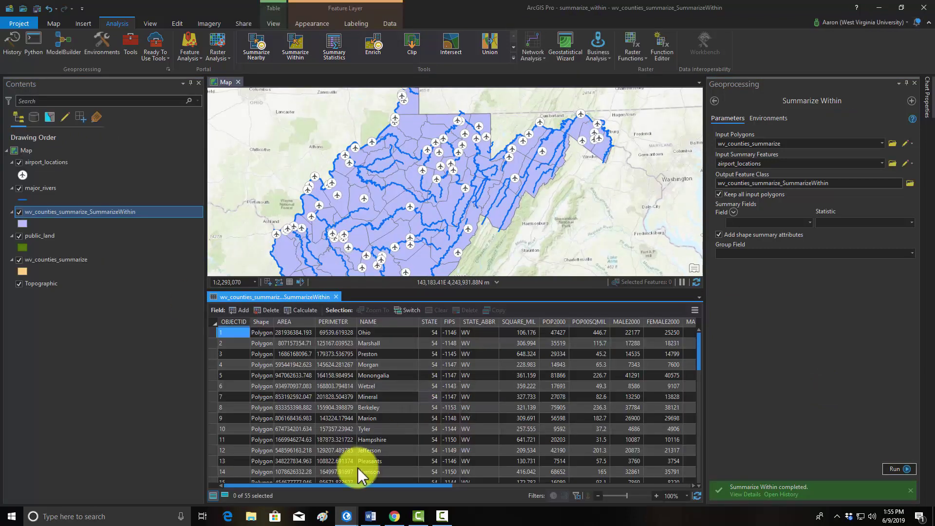
drag(383, 486, 715, 487)
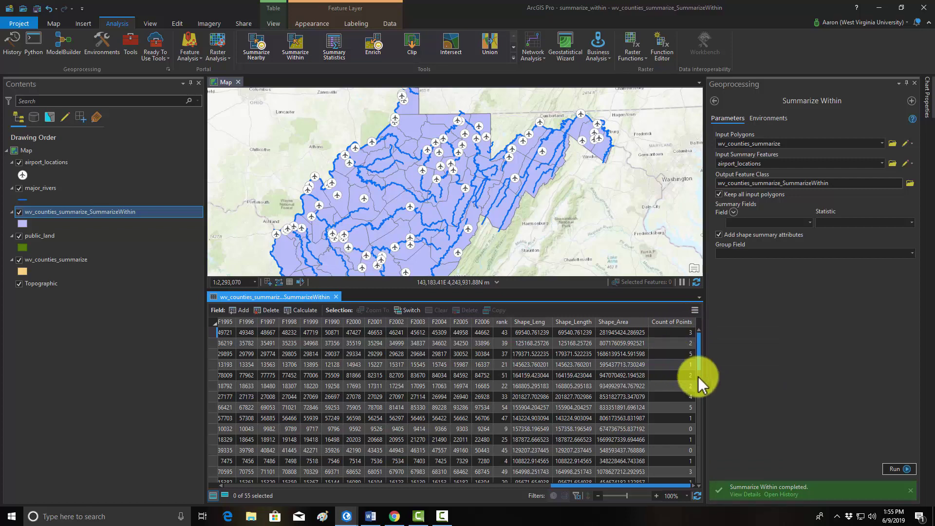
click(336, 298)
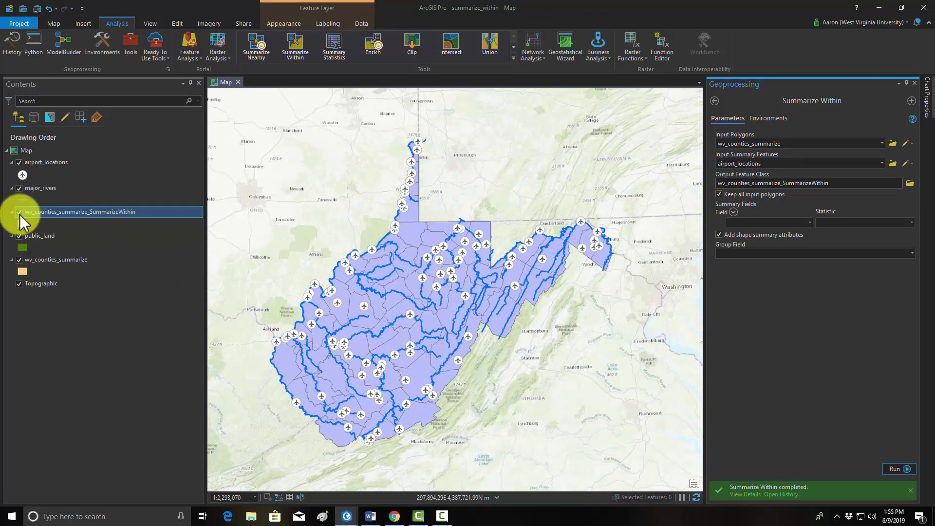
- Hide the first result, then sum major_rivers length in Kilometers per county into SummarizeWithin2
click(19, 213)
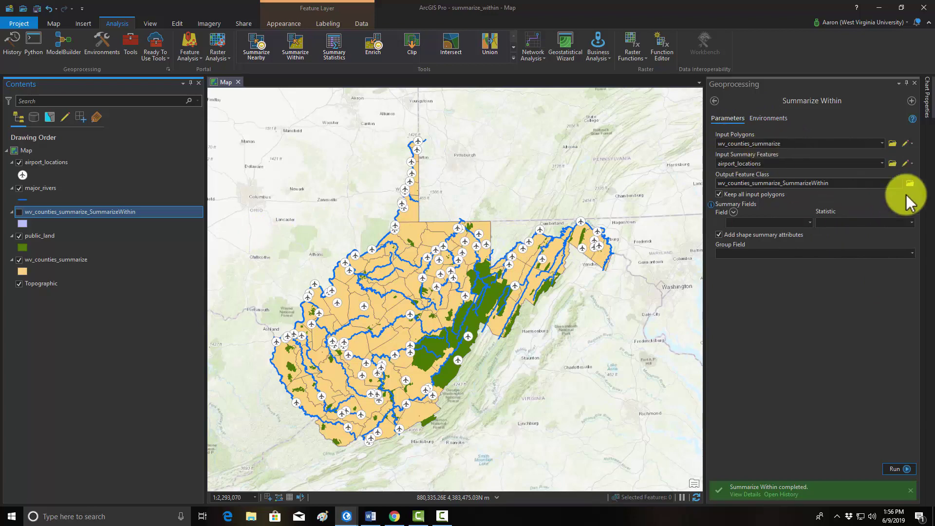
click(882, 163)
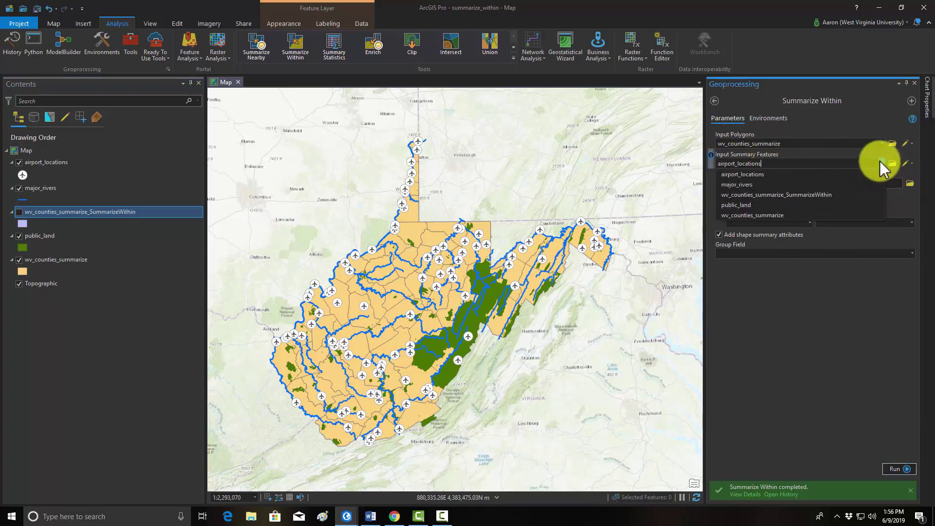
click(737, 185)
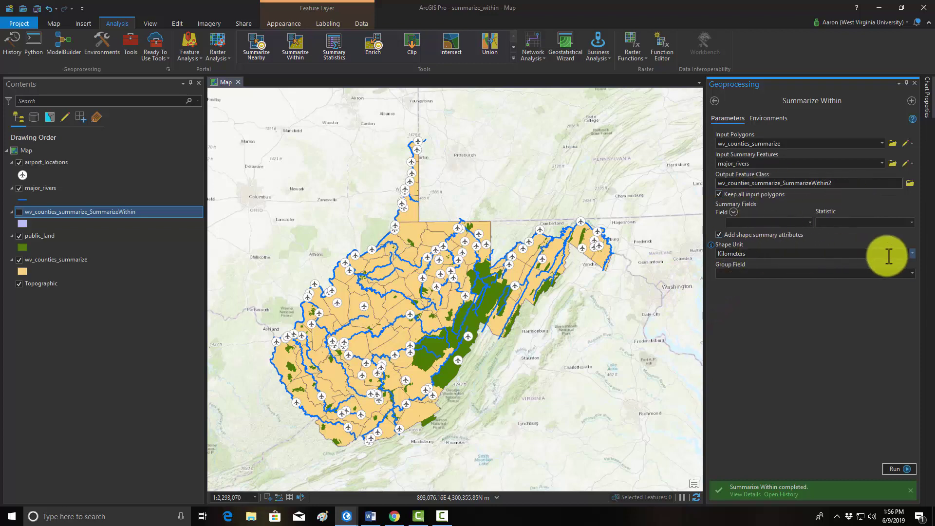
click(912, 253)
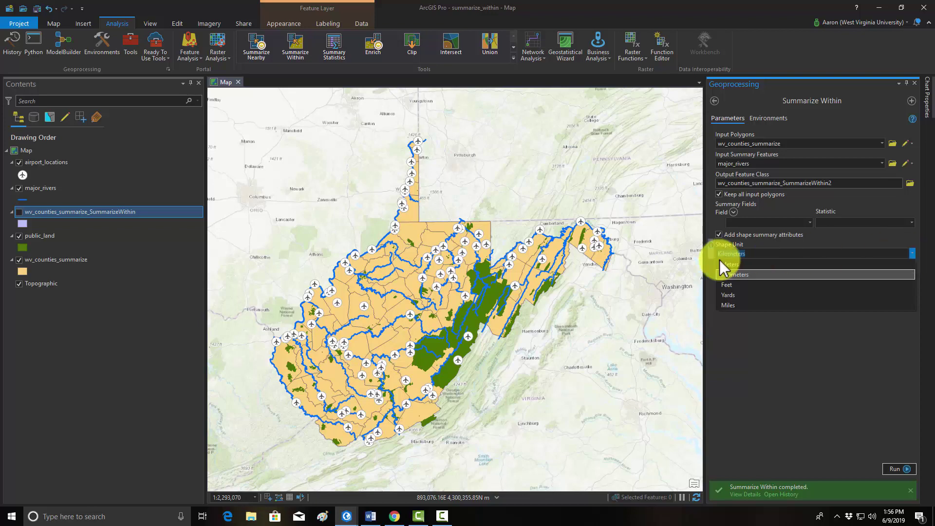
click(740, 275)
click(860, 368)
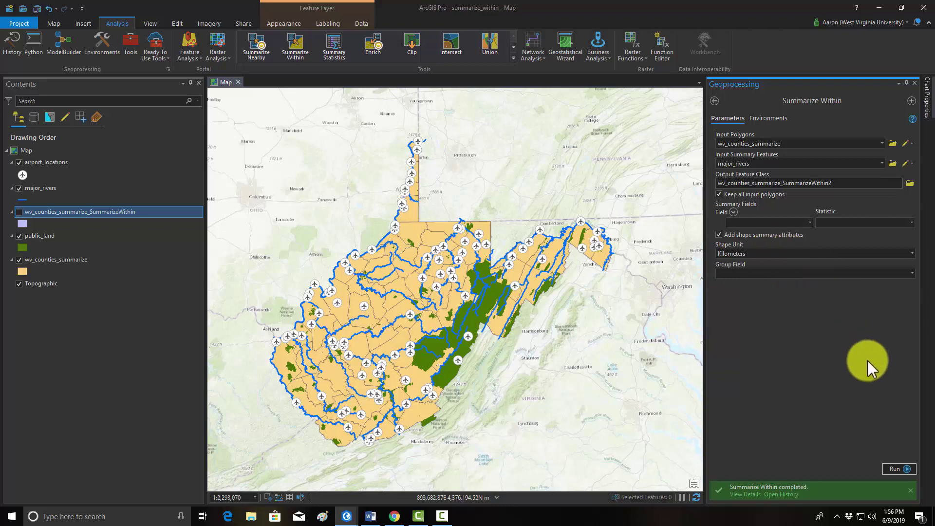
mouse_move(897, 471)
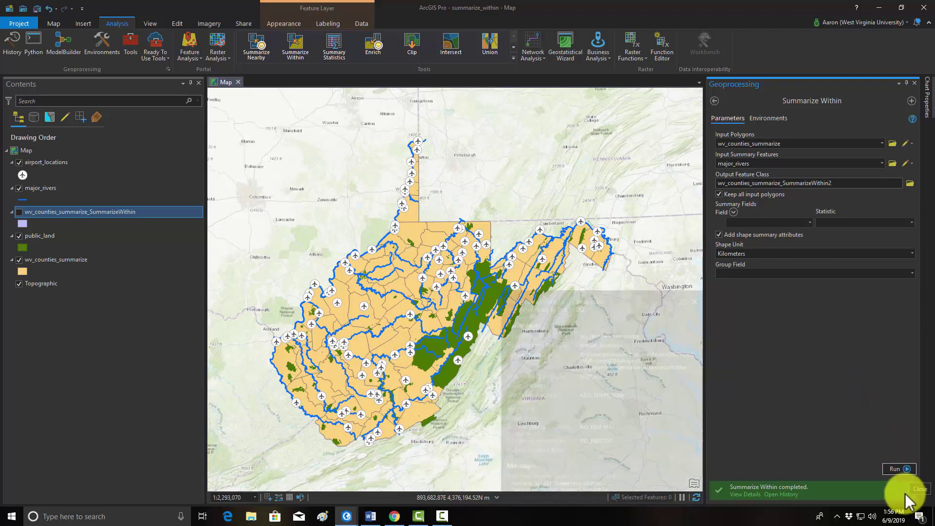
click(897, 469)
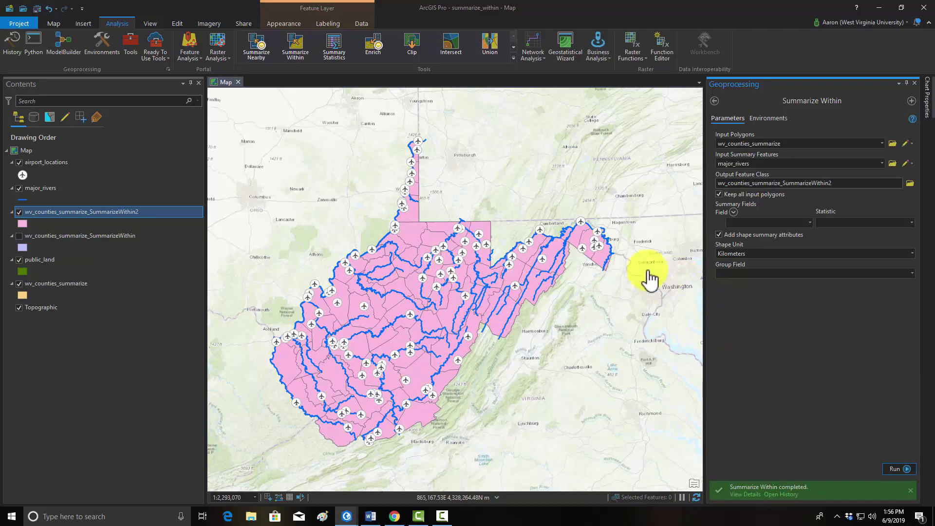
right_click(91, 212)
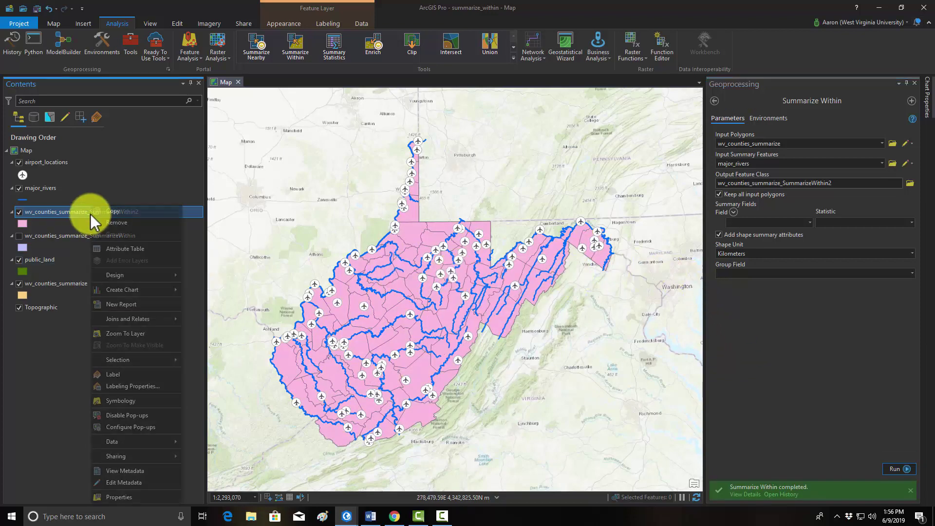
click(125, 249)
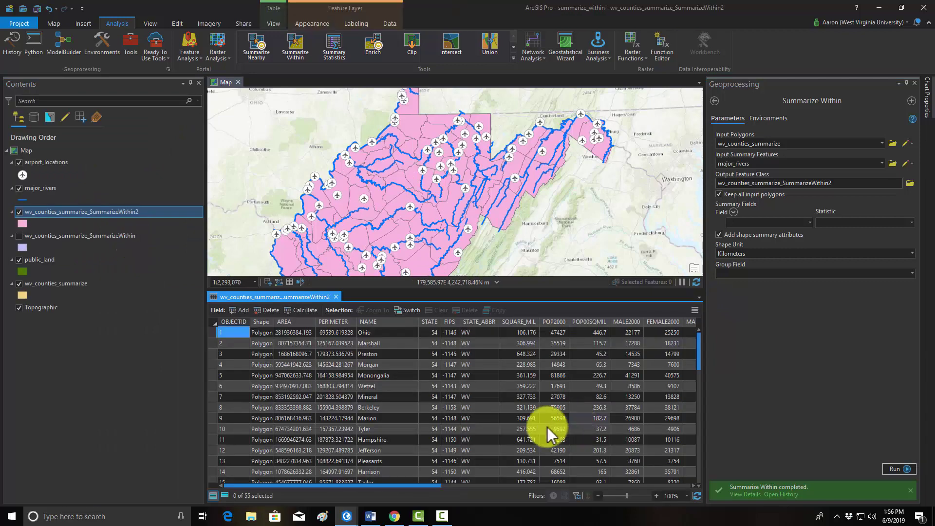
drag(396, 486, 717, 490)
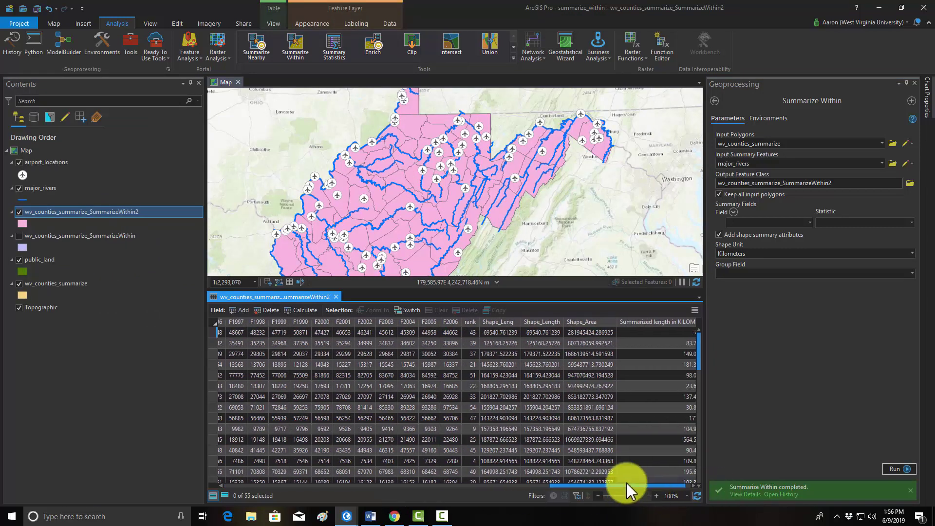
drag(628, 485, 676, 481)
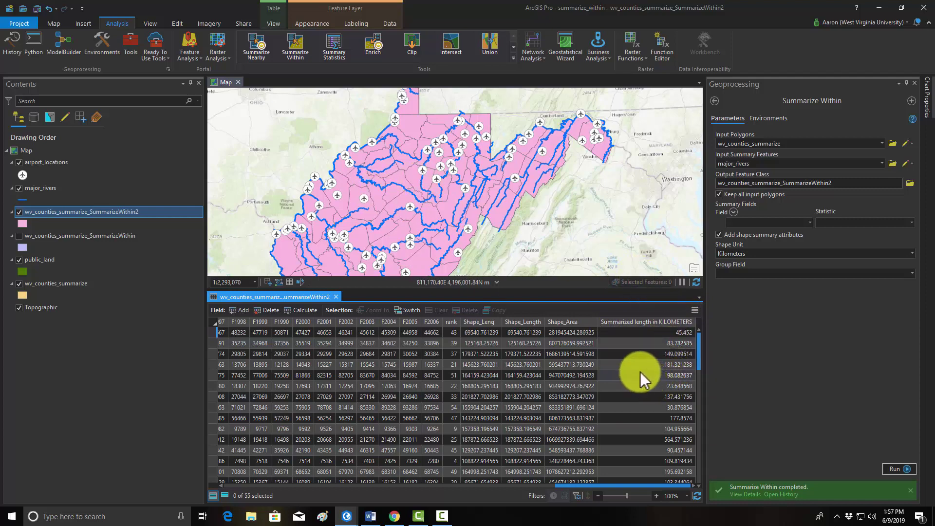
right_click(637, 323)
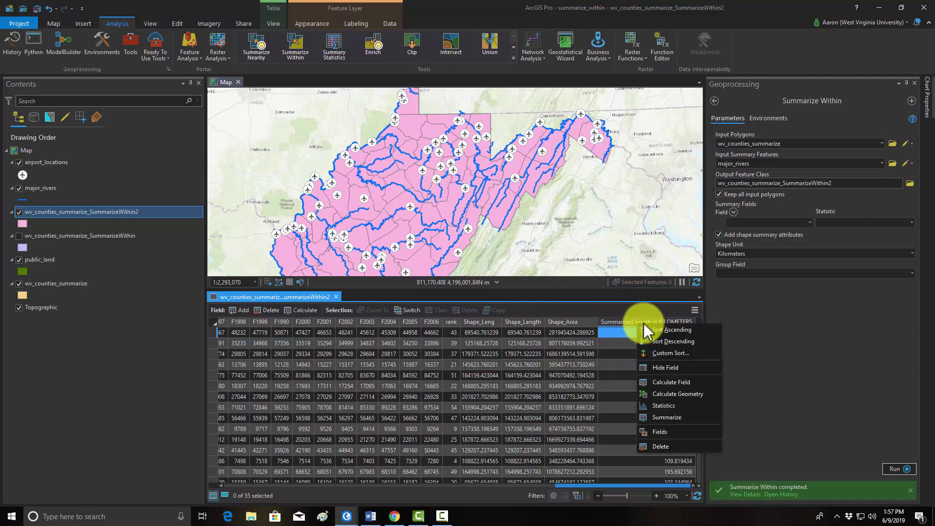
click(676, 342)
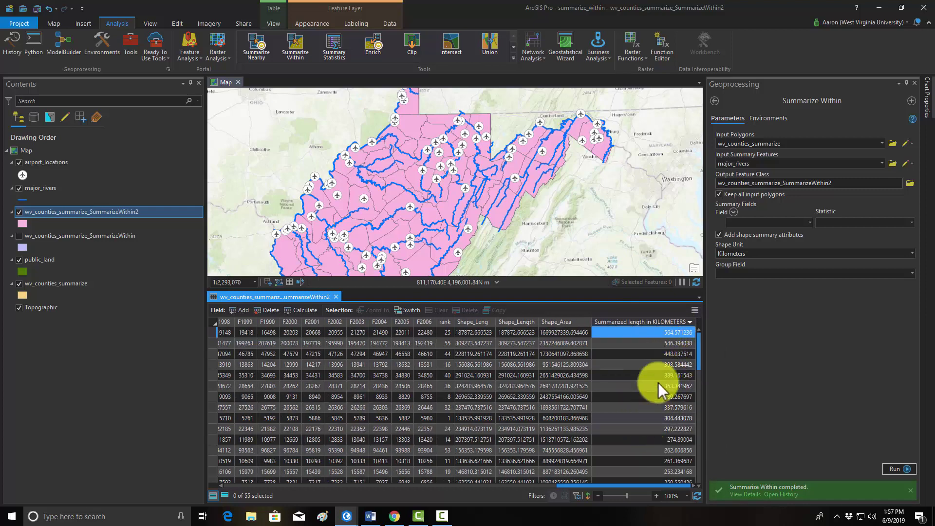
drag(607, 486, 216, 493)
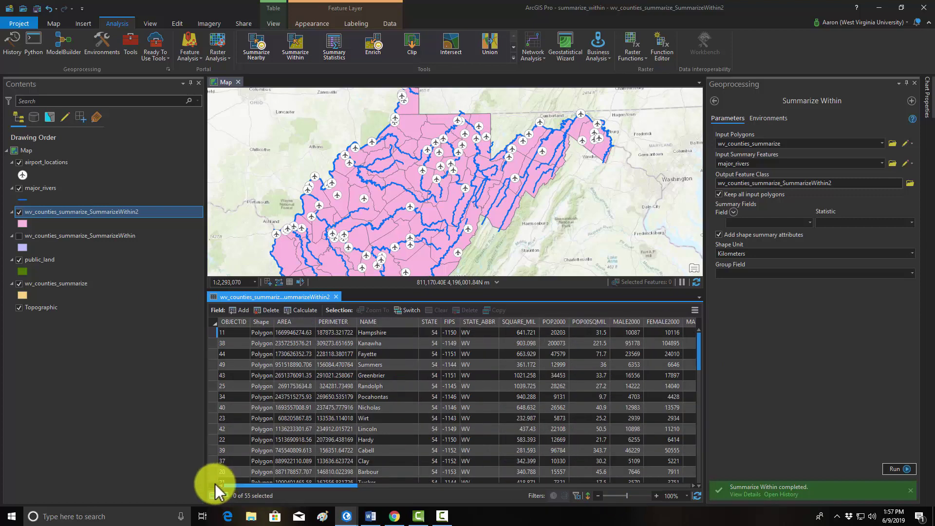
click(391, 333)
click(388, 343)
drag(335, 488, 721, 490)
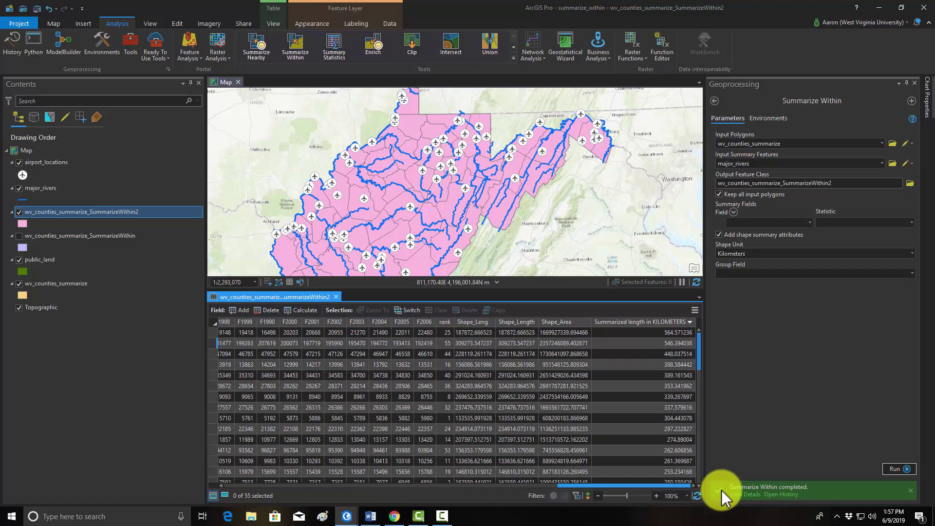
click(336, 297)
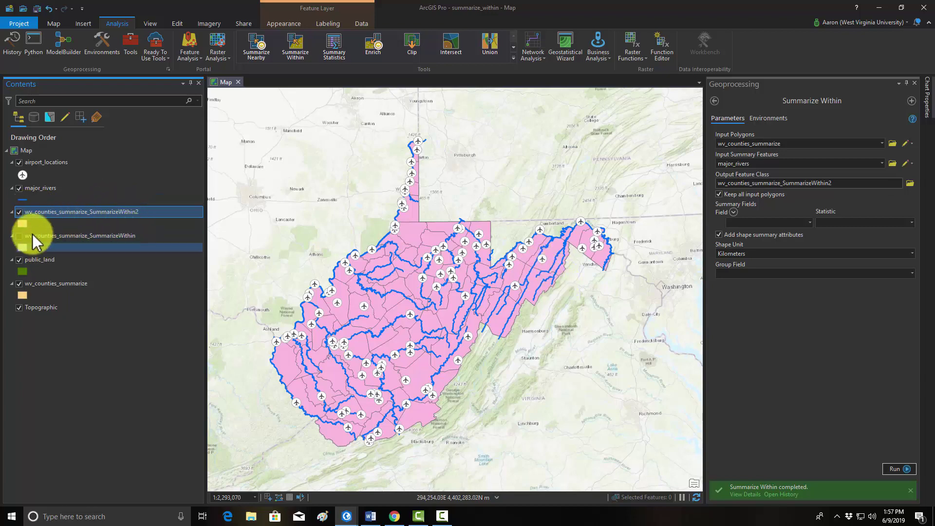
- Hide the river summary layer and choose public_land as the summary features
click(19, 213)
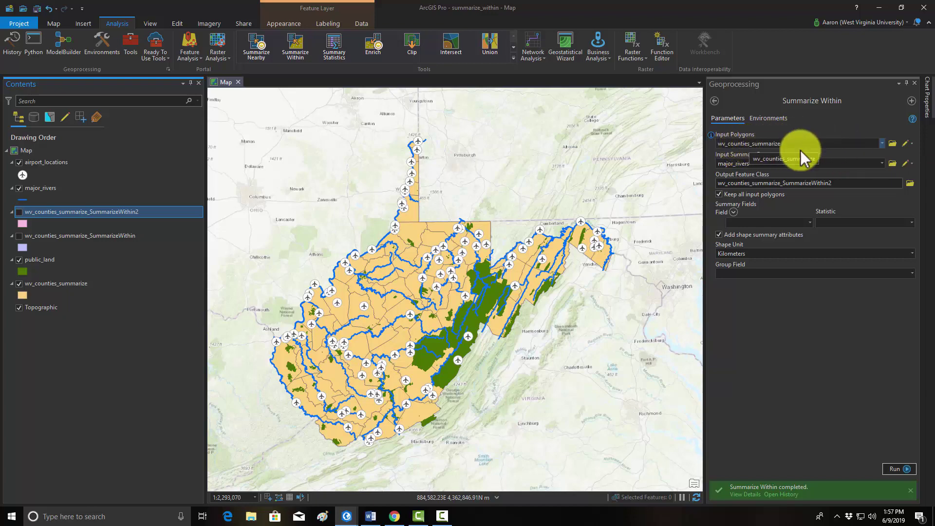
click(882, 163)
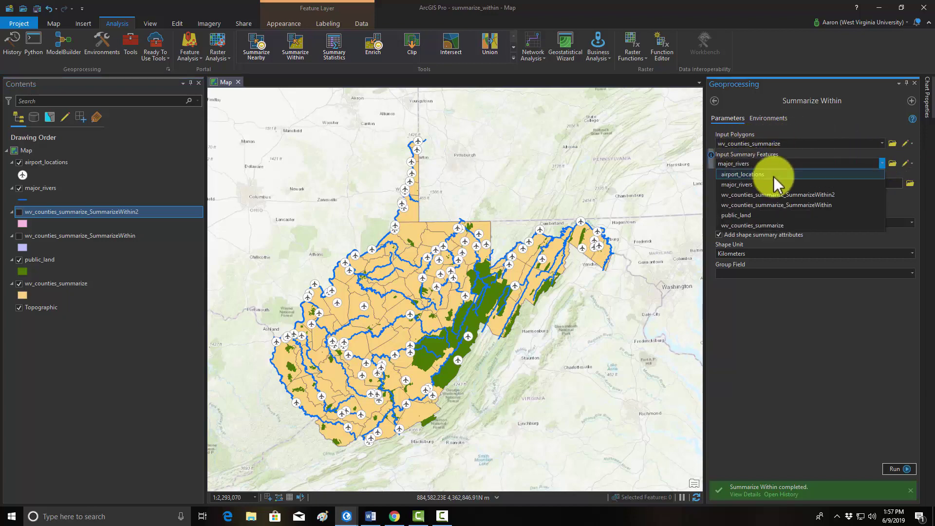
click(745, 215)
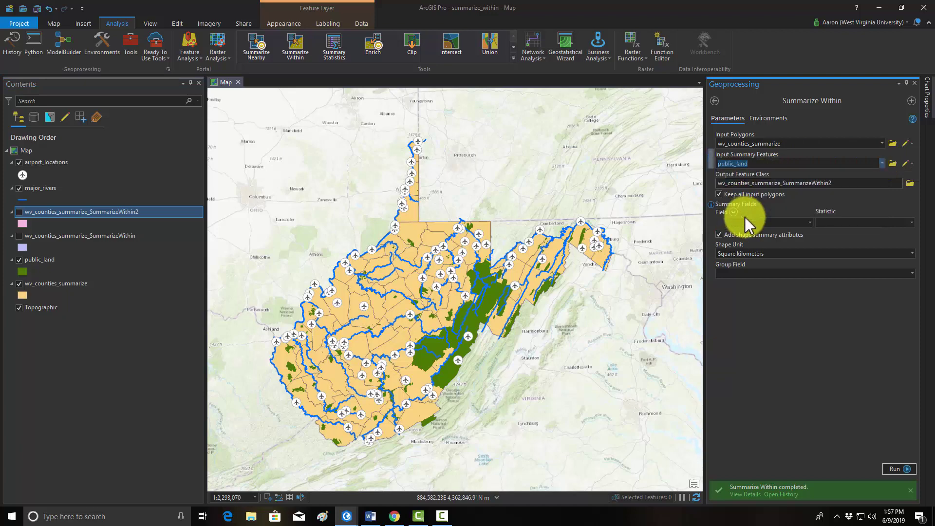
- Name the output wv_counties_summarize_SummarizeWithin3, report area in Hectares, and run it
drag(843, 183, 914, 191)
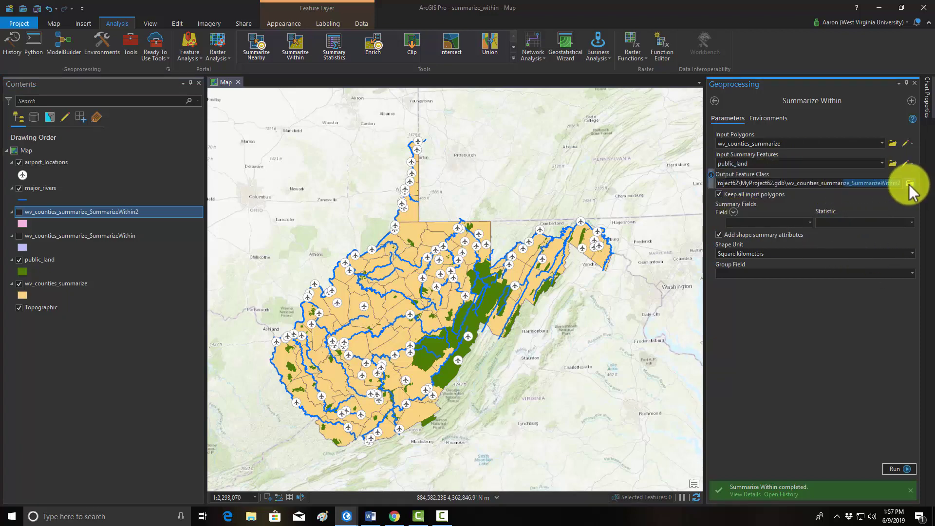
click(902, 182)
key(BackSpace)
text(3)
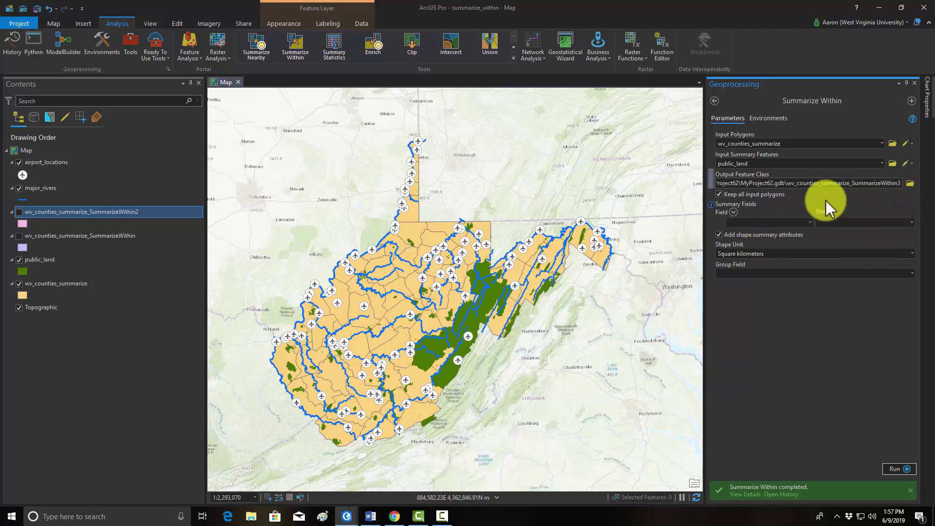
click(912, 254)
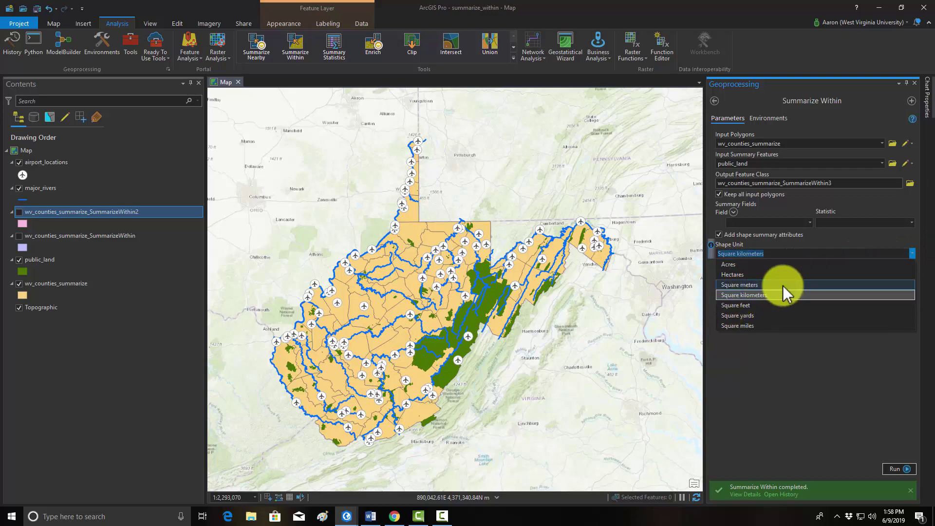
click(733, 275)
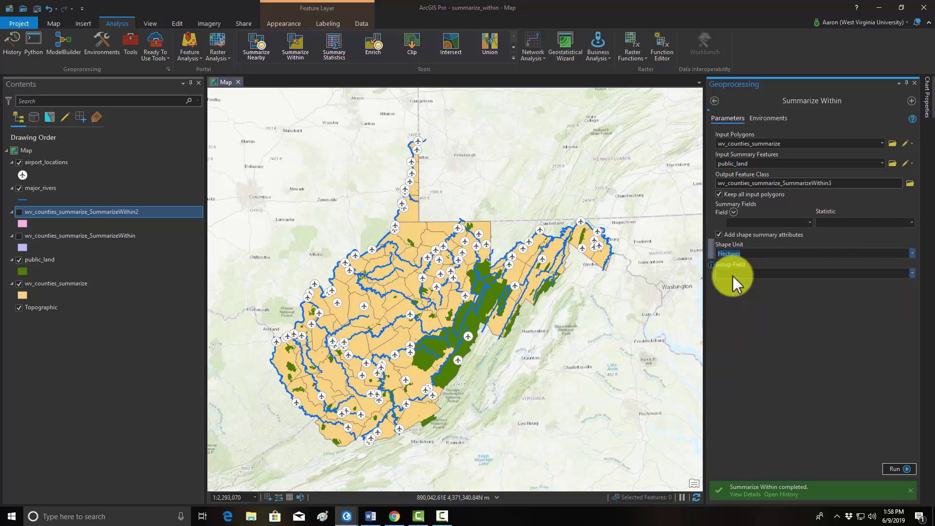
click(891, 470)
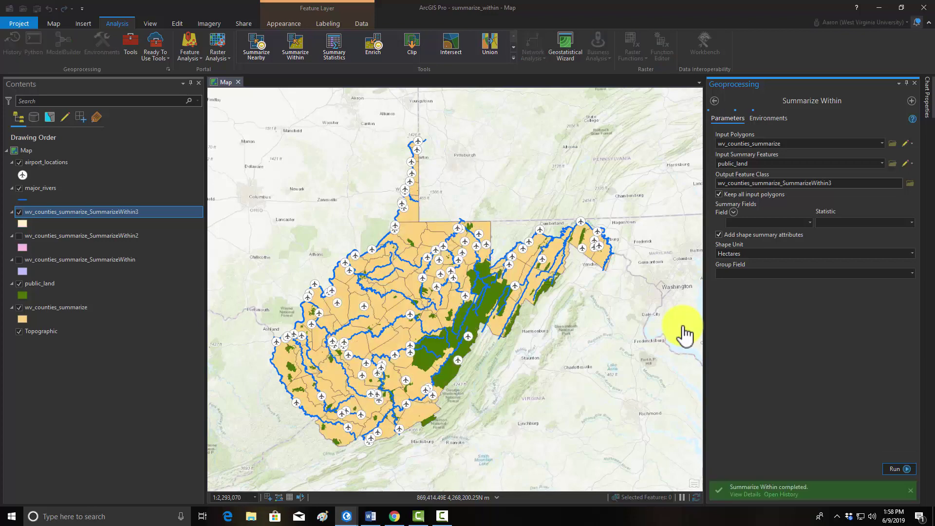
- Review the Summarized area in HECTARES field of SummarizeWithin3, then hide that layer
right_click(62, 208)
click(96, 249)
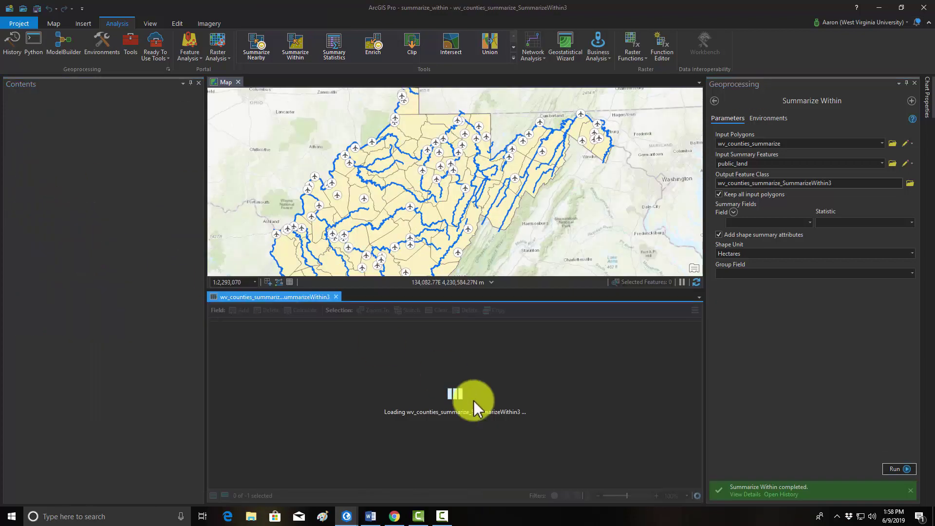
scroll(357, 486, right, 5)
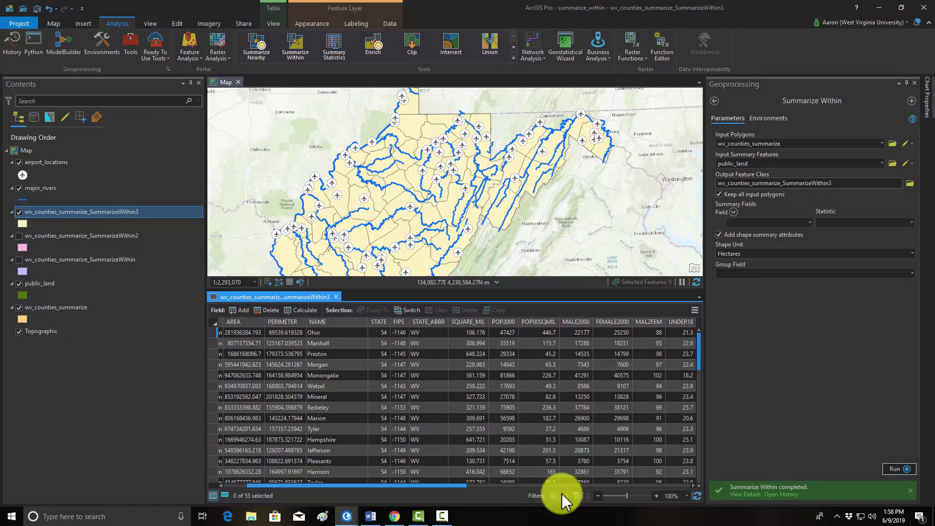
scroll(665, 490, right, 10)
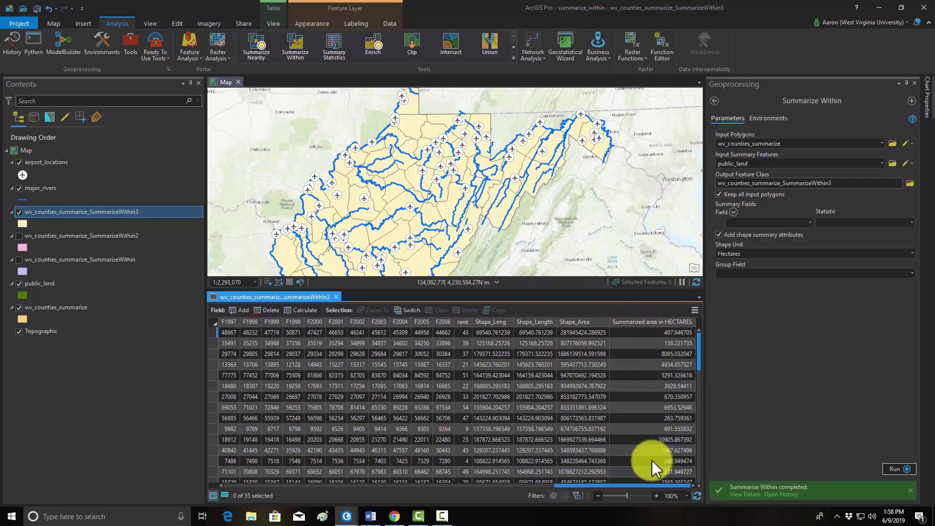
click(336, 297)
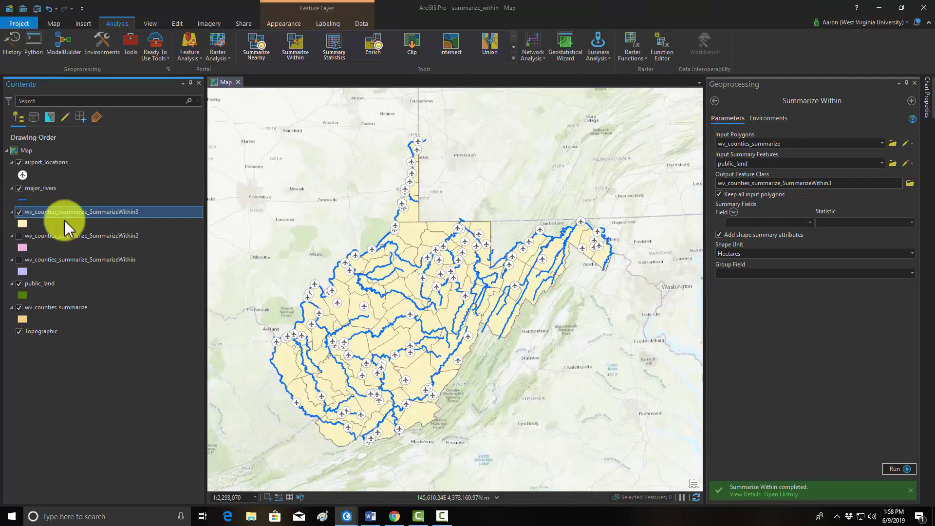
click(19, 212)
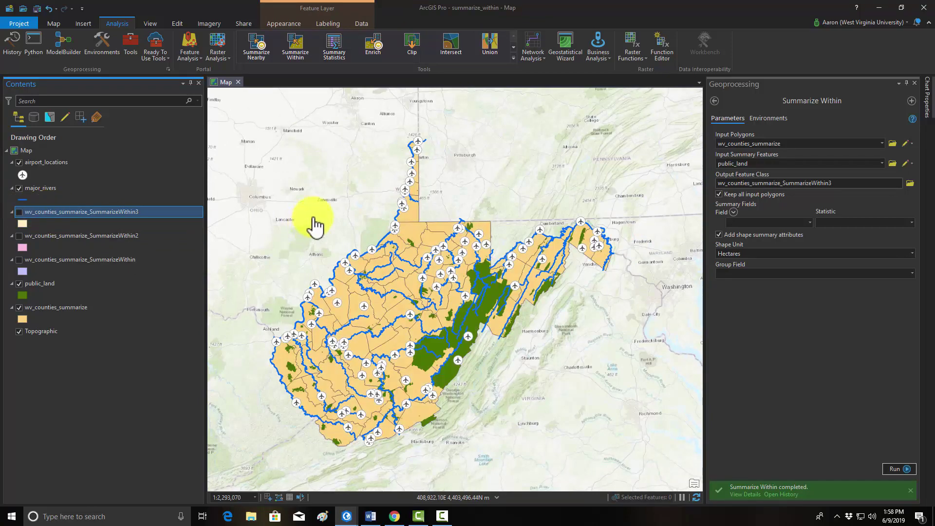